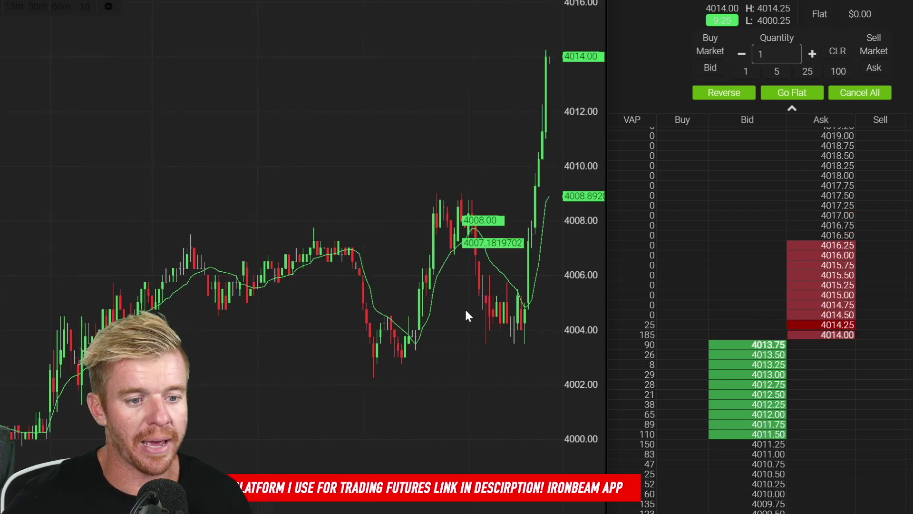
scroll(463, 305, up, 5)
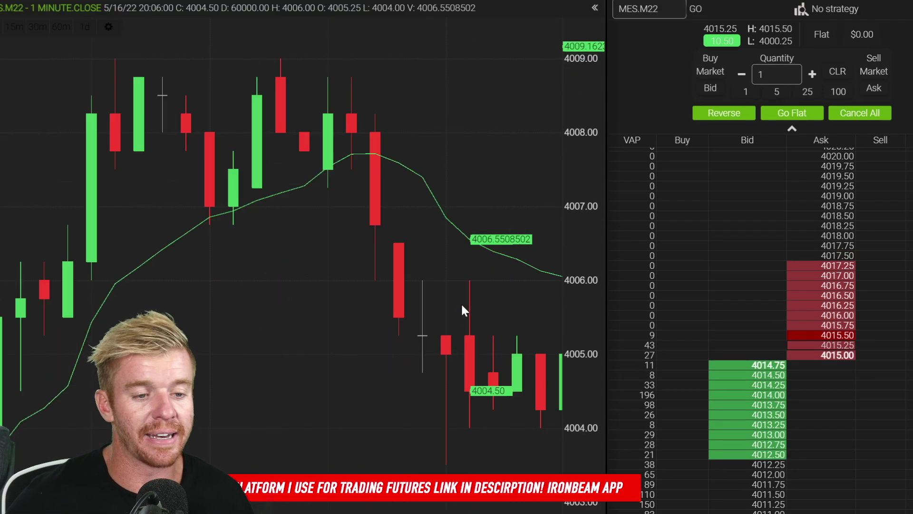
scroll(461, 300, down, 3)
scroll(460, 299, down, 3)
scroll(289, 270, up, 2)
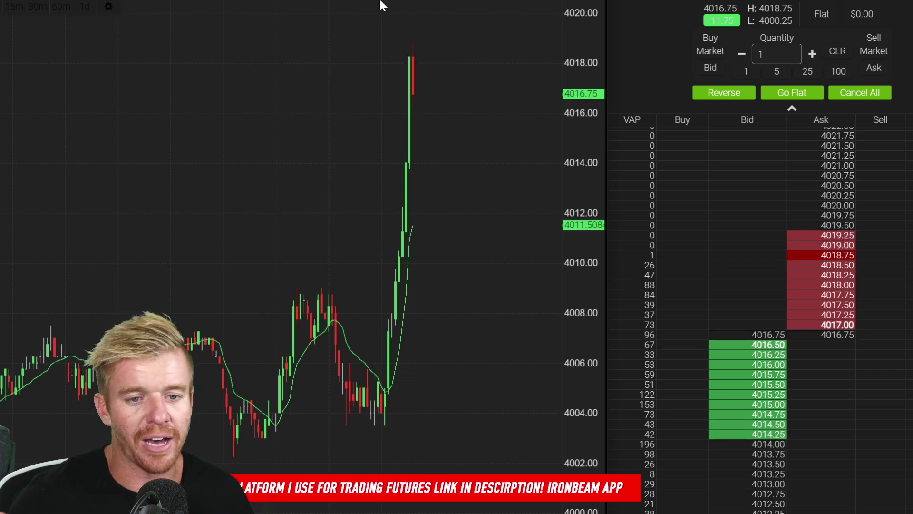
Inspect the settings of the VWAP(i0, 14) formula in the MES.M22 chart's configuration and leave them without saving.
click(109, 7)
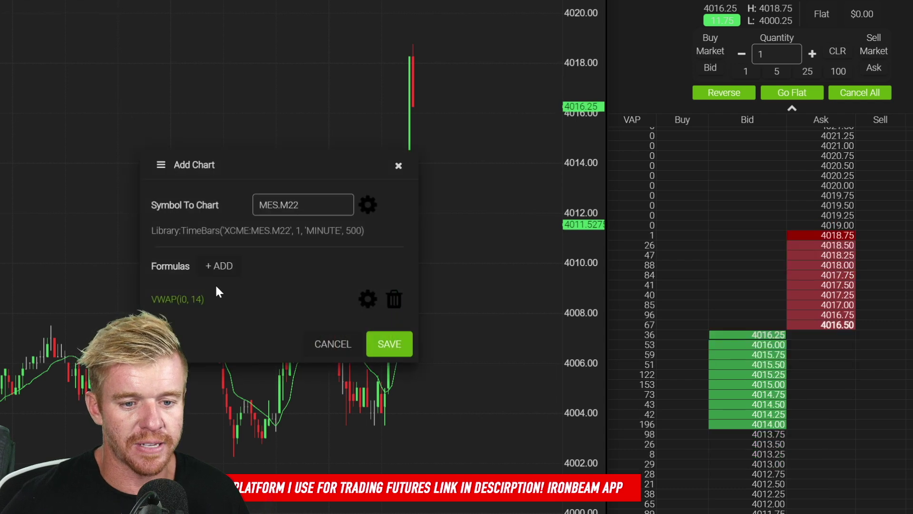
click(367, 298)
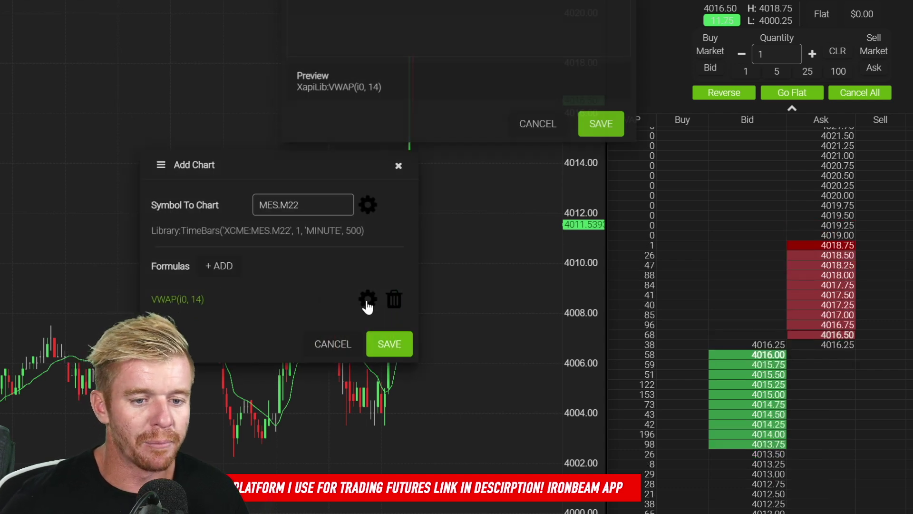
click(543, 125)
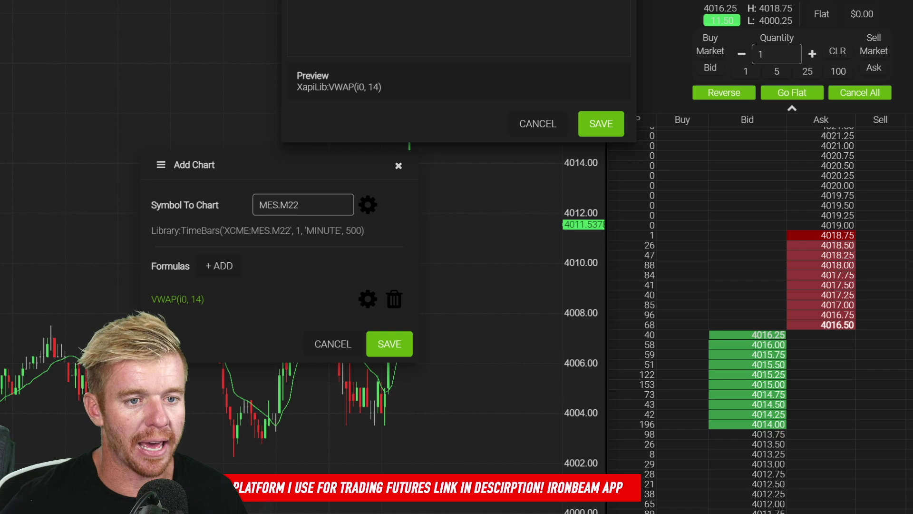
Browse the full list of formulas that can be added to the MES.M22 chart, then close the chart configuration without adding any.
click(230, 268)
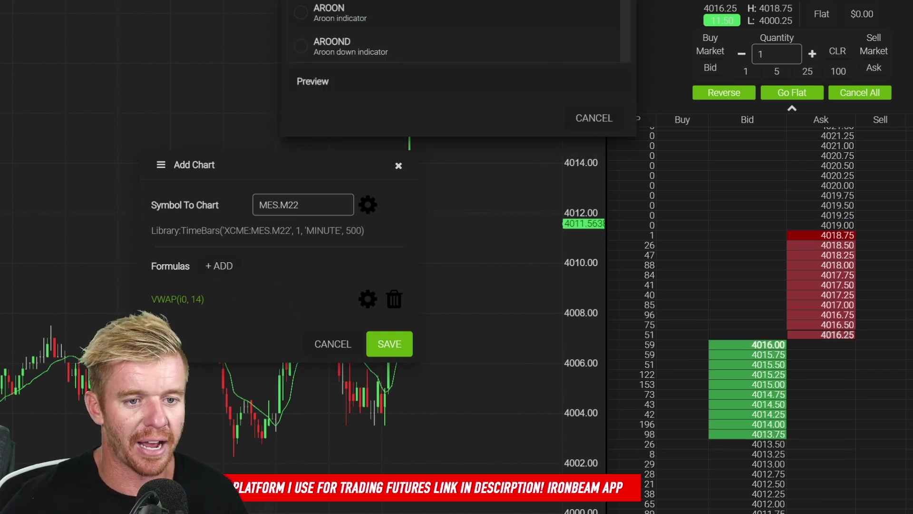
scroll(454, 33, down, 5)
scroll(454, 33, down, 10)
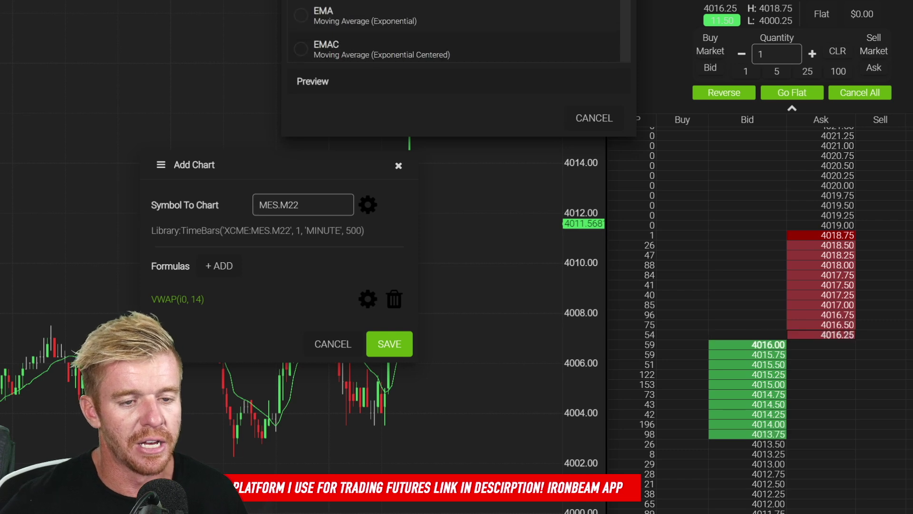
scroll(399, 252, up, 10)
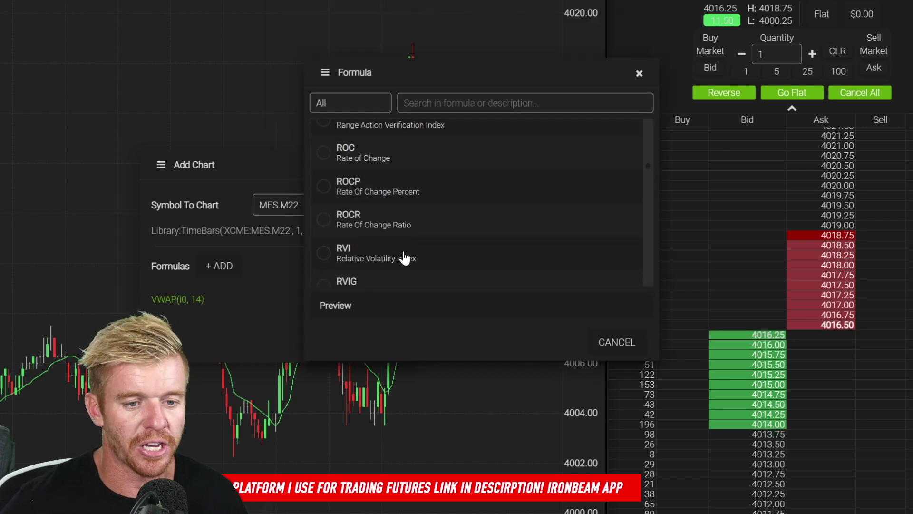
scroll(404, 257, down, 15)
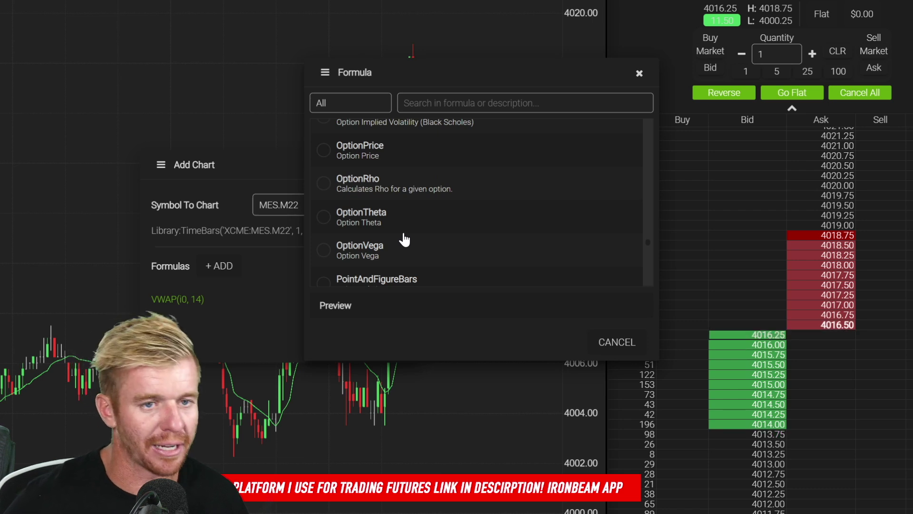
click(611, 351)
click(398, 164)
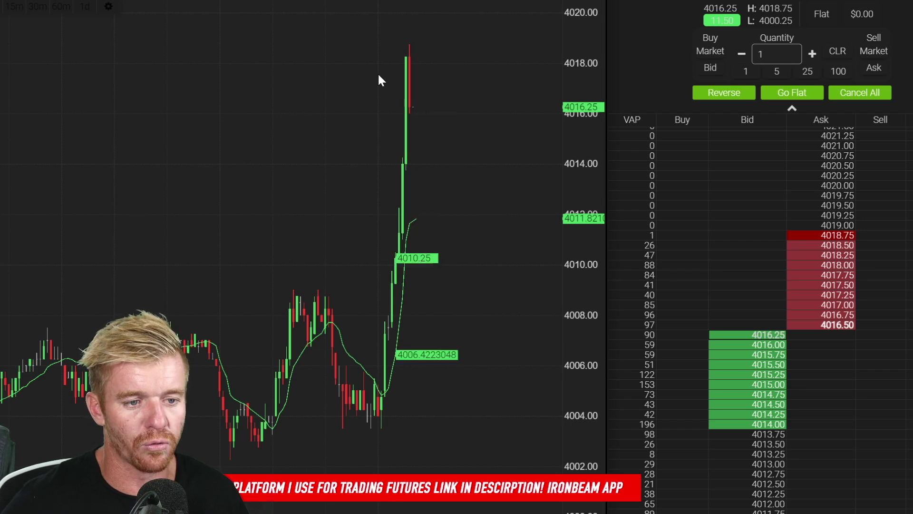
Place a buy limit order for 1 contract at 4015.25 in the depth ladder and cancel all working orders.
scroll(279, 122, up, 3)
drag(258, 224, 524, 259)
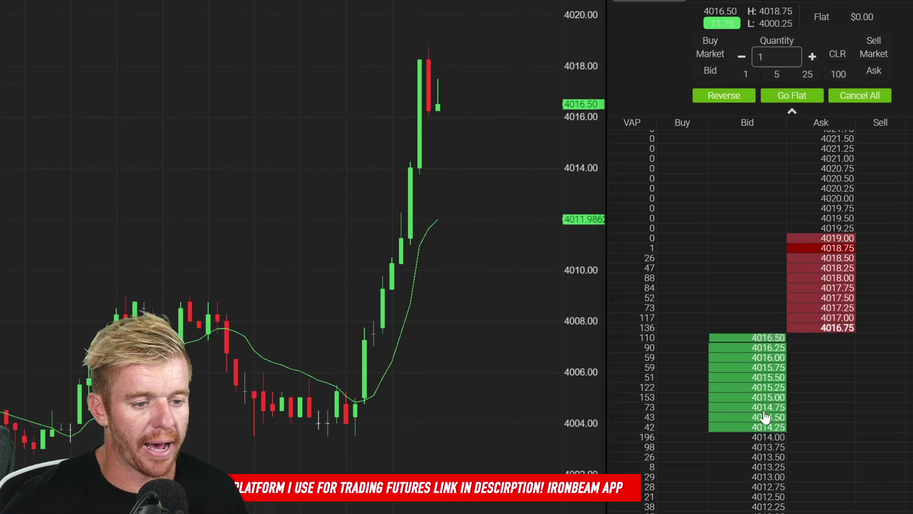
click(744, 389)
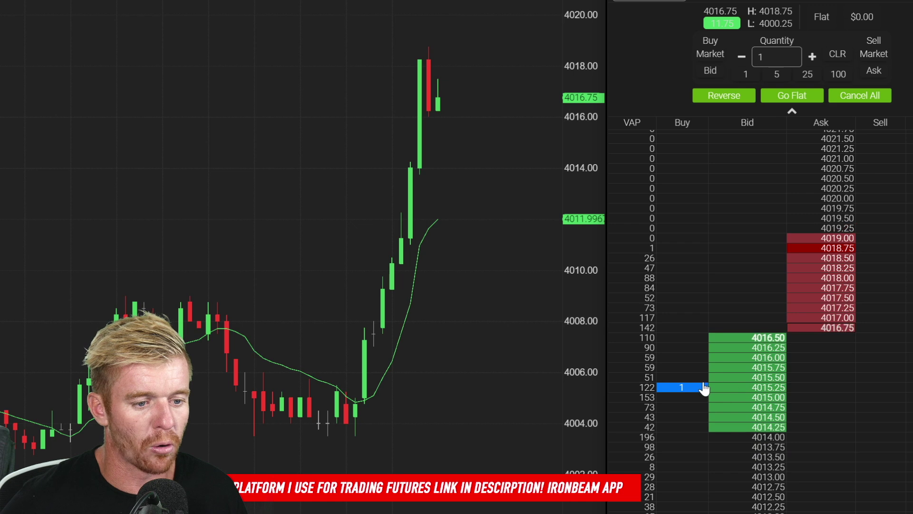
click(860, 96)
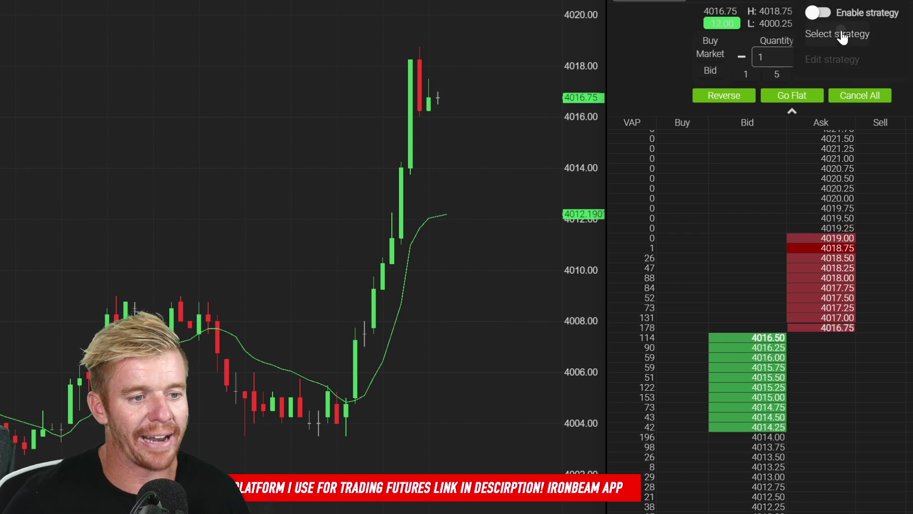
Preview a new order strategy of type Bracket and the saved bracket strategy for MES.M22, leaving strategy selection without applying either.
click(809, 34)
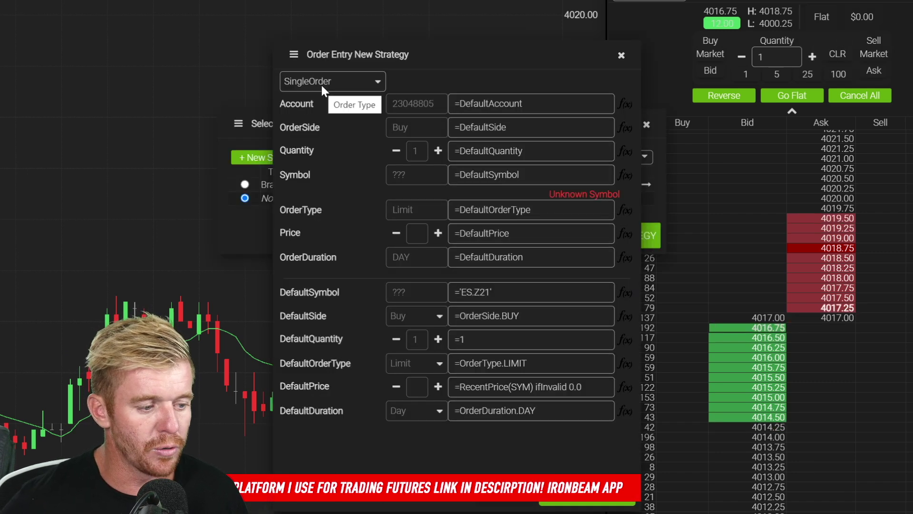
click(321, 84)
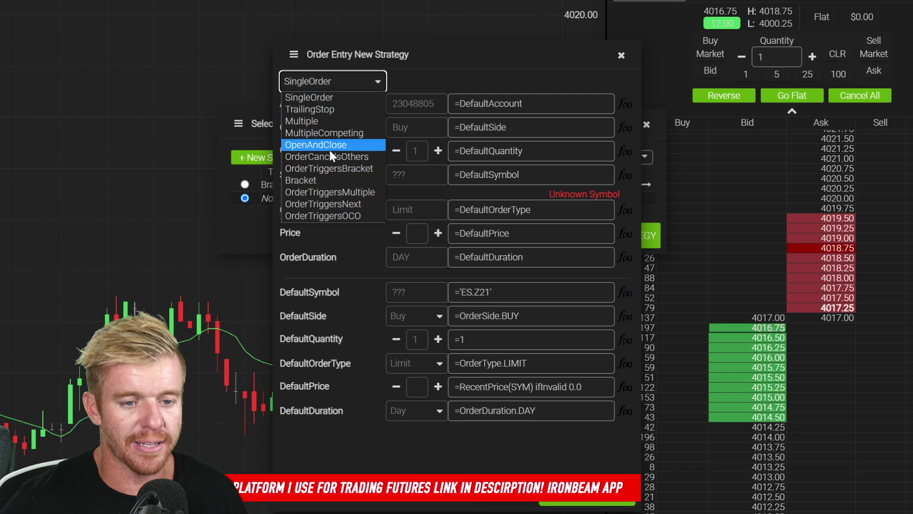
click(332, 179)
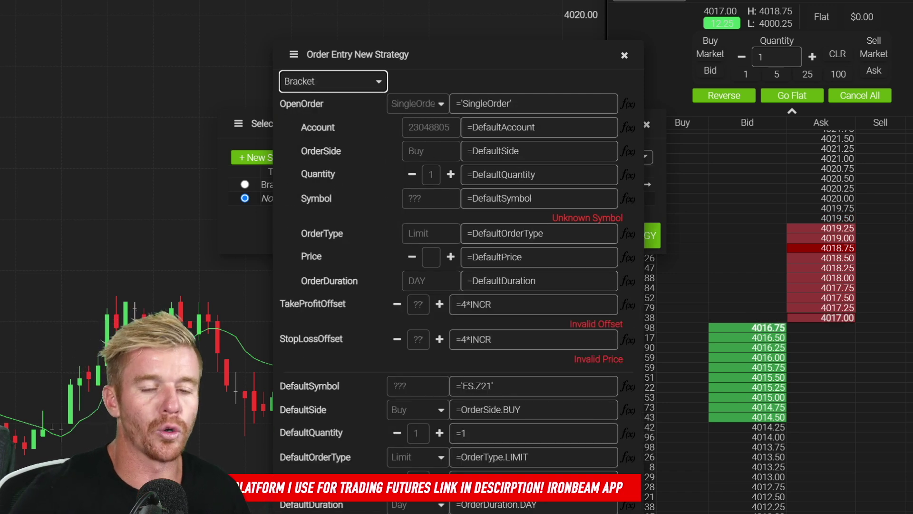
click(246, 184)
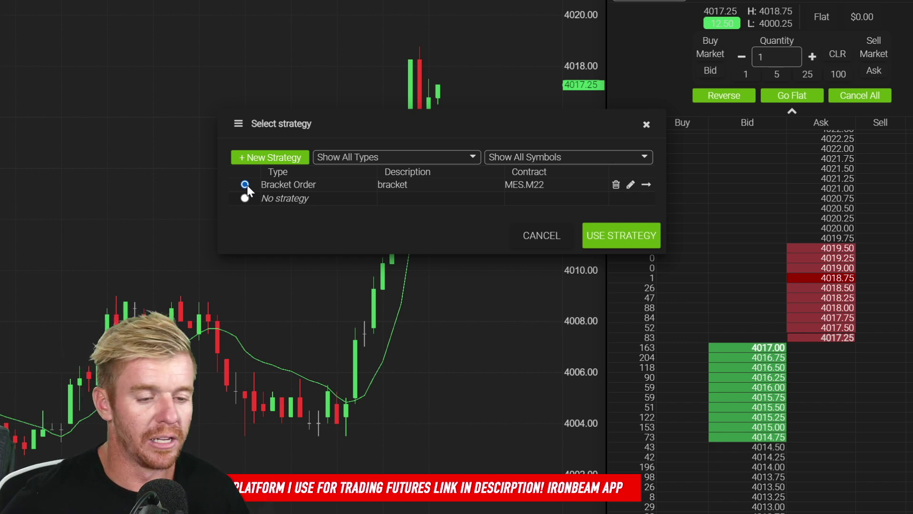
click(545, 235)
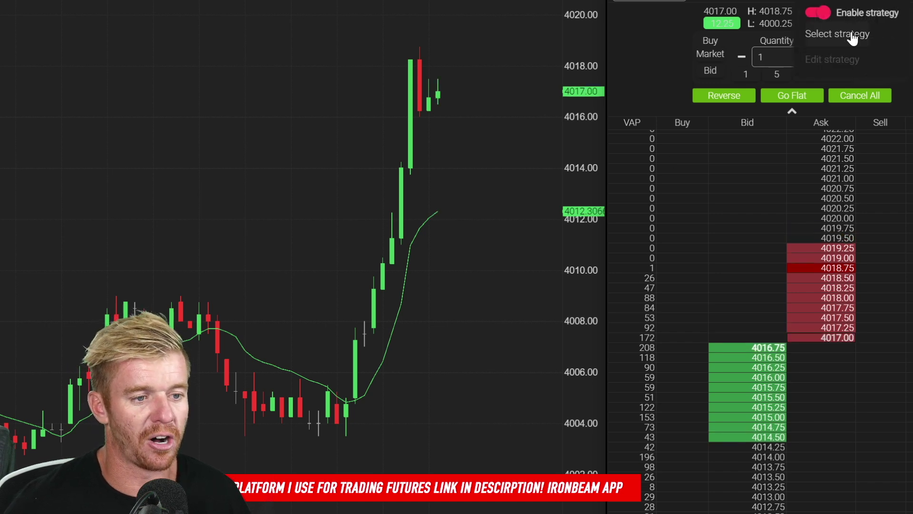
Preview the OpenAndClose, Multiple and TrailingStop order types for a new strategy, then close the strategy dialogs without saving.
click(832, 35)
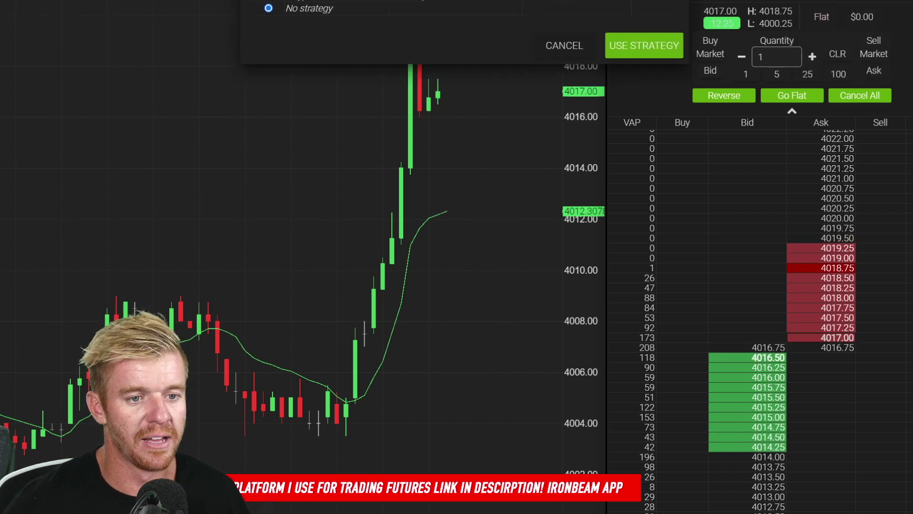
click(317, 184)
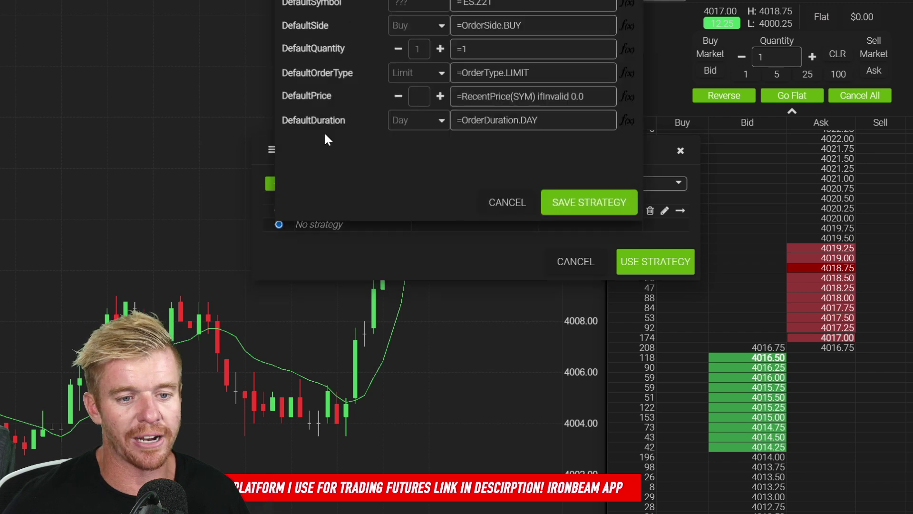
click(387, 189)
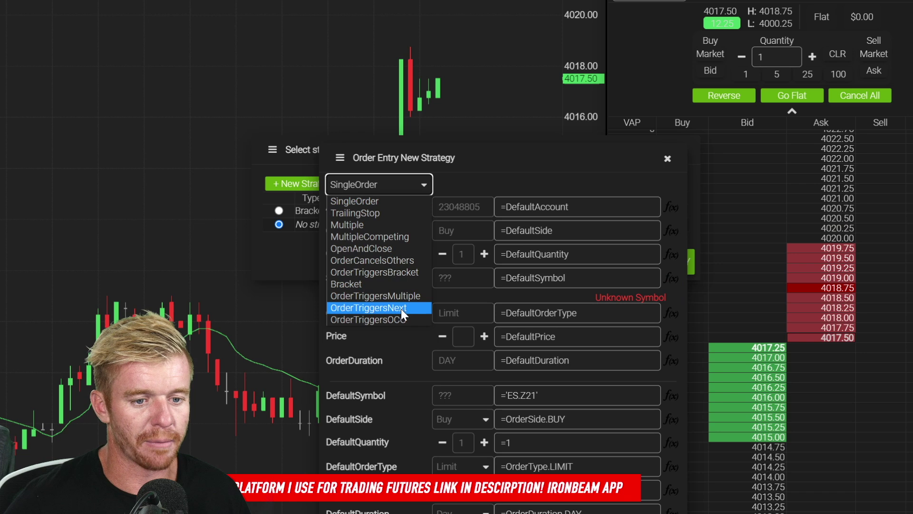
click(393, 249)
click(376, 185)
click(384, 222)
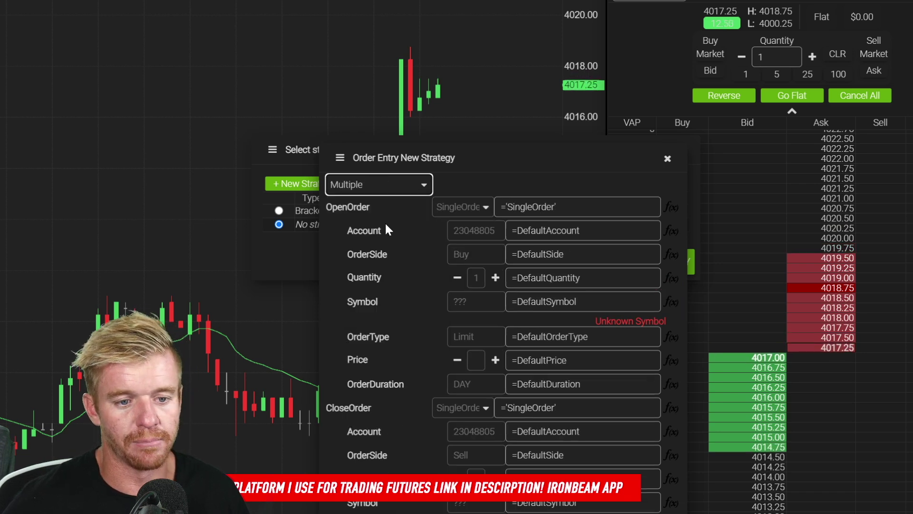
click(392, 190)
click(395, 212)
drag(652, 157, 569, 27)
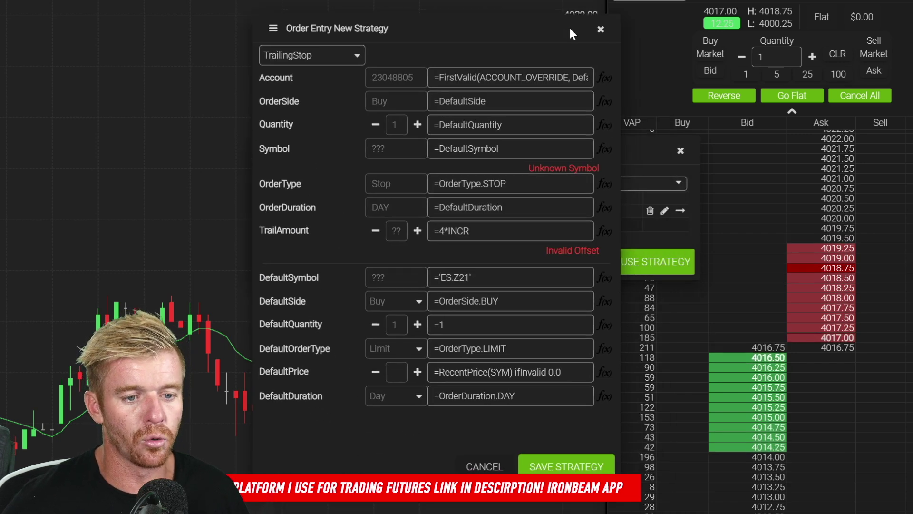
click(600, 30)
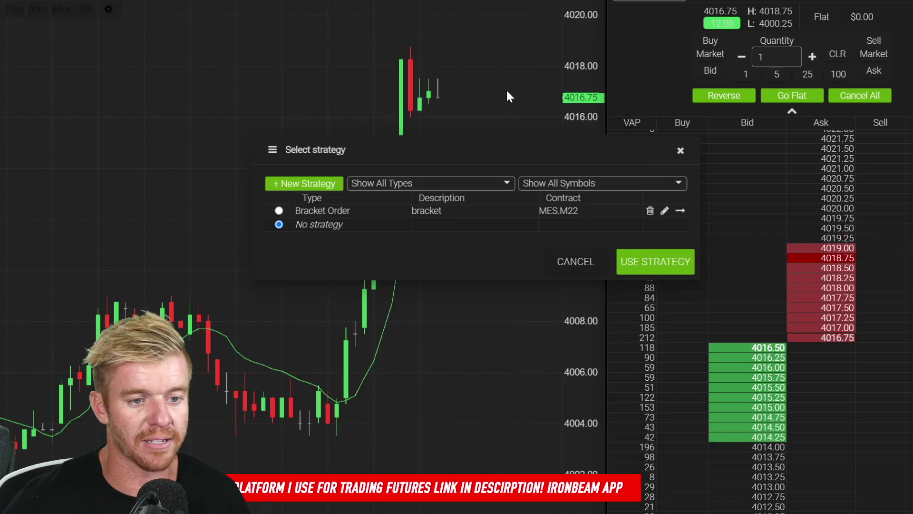
click(681, 151)
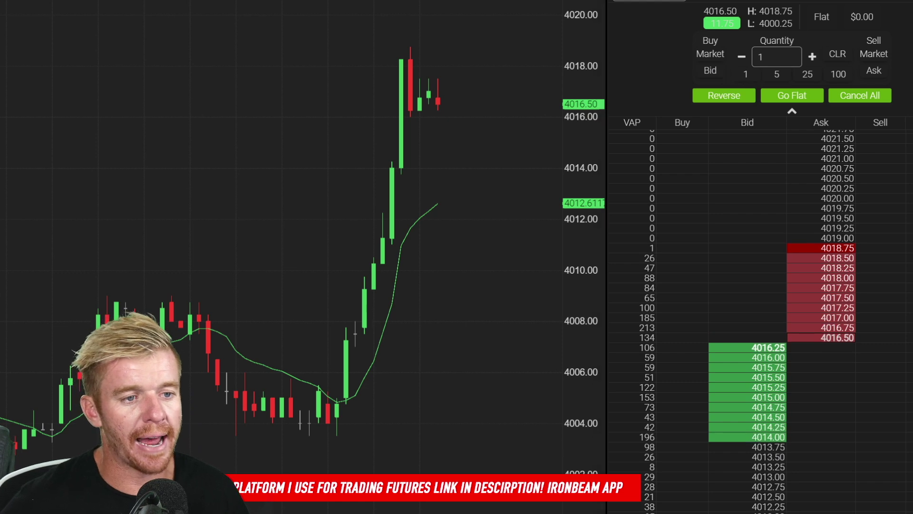
Move the floating Fills window off the one-minute chart and back into the layout beneath the Order Book.
mouse_move(323, 110)
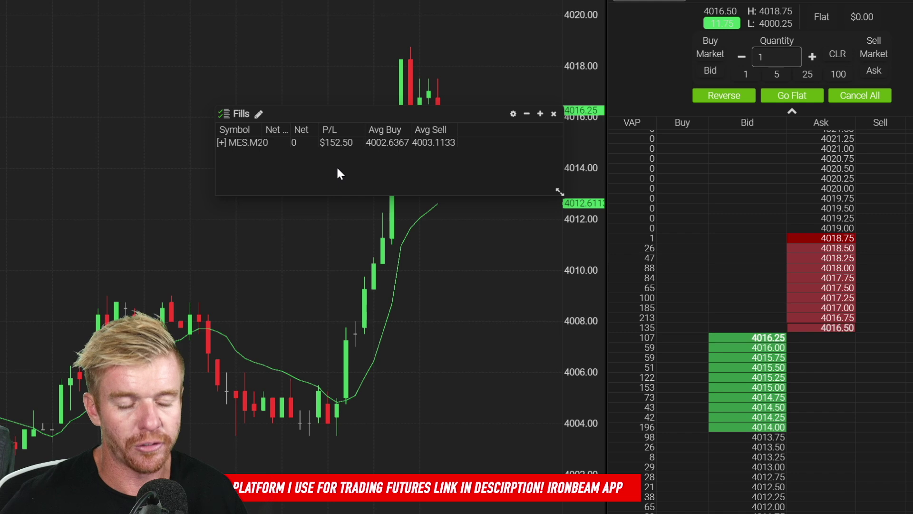
drag(326, 116, 346, 112)
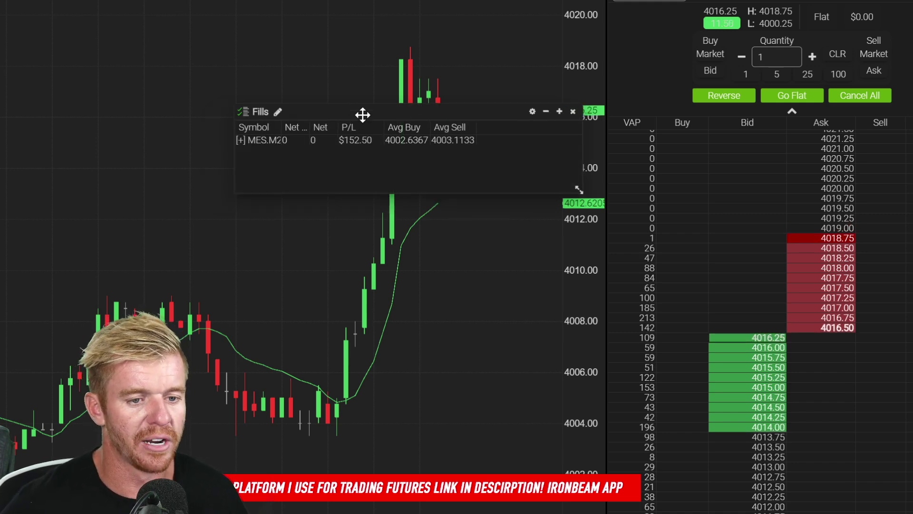
drag(360, 114, 524, 86)
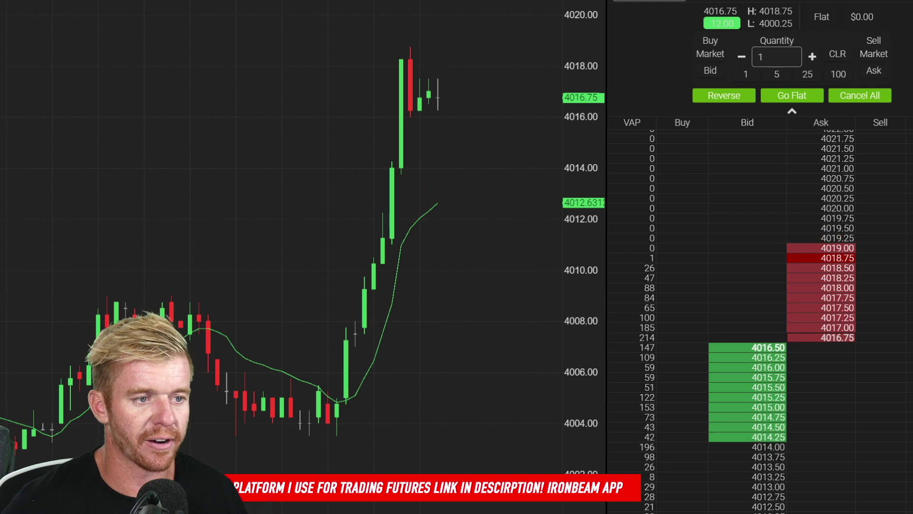
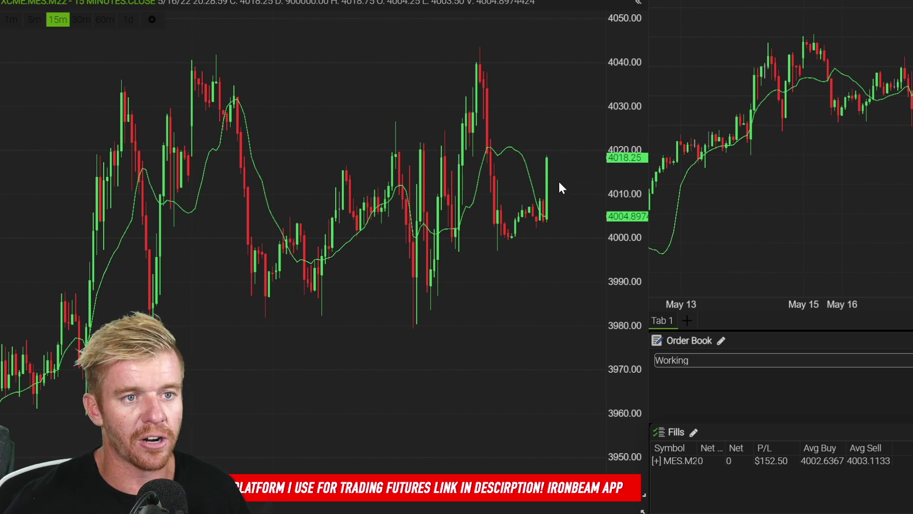
scroll(536, 235, up, 5)
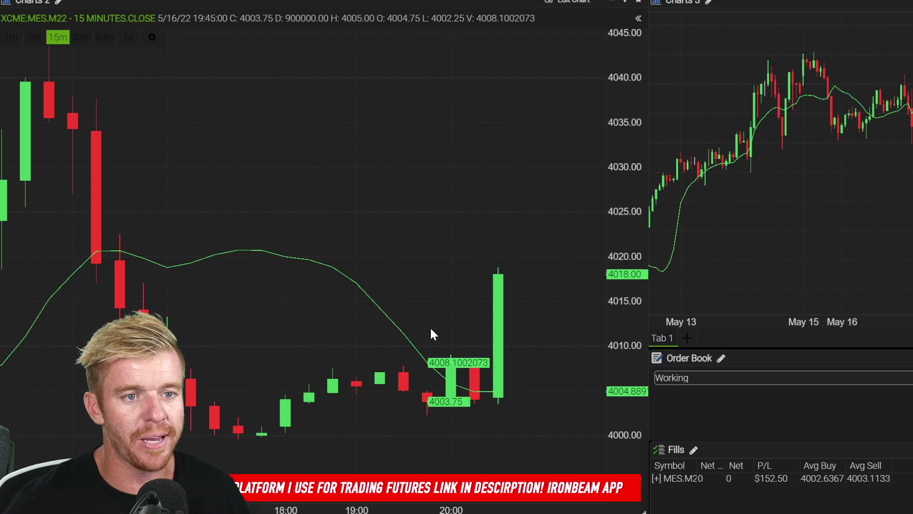
scroll(433, 332, down, 3)
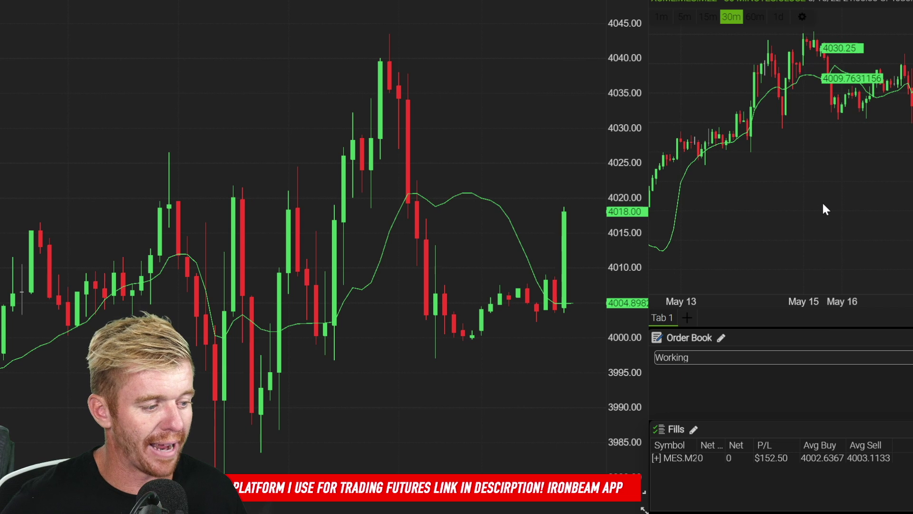
Cancel the working buy limit order for 1 MES.M22 at 4016.25 in the Order Book and dismiss the order notifications.
drag(644, 509, 552, 510)
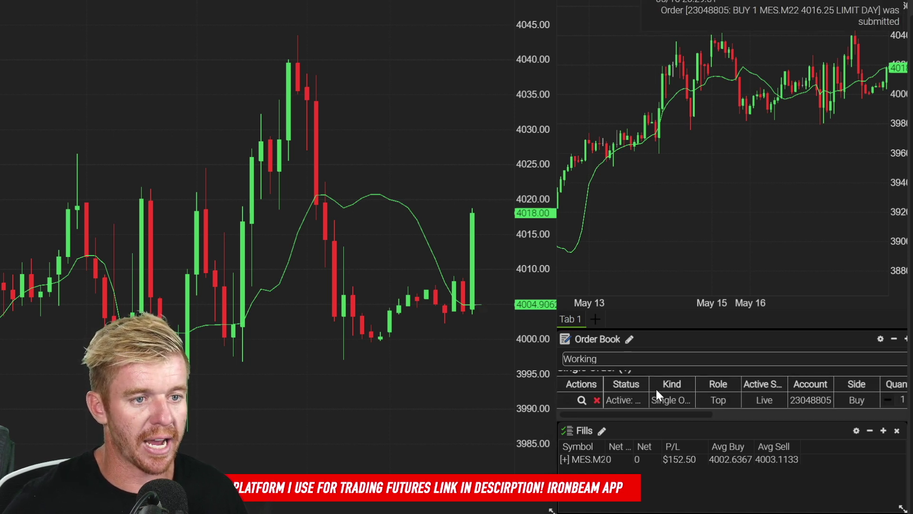
click(597, 400)
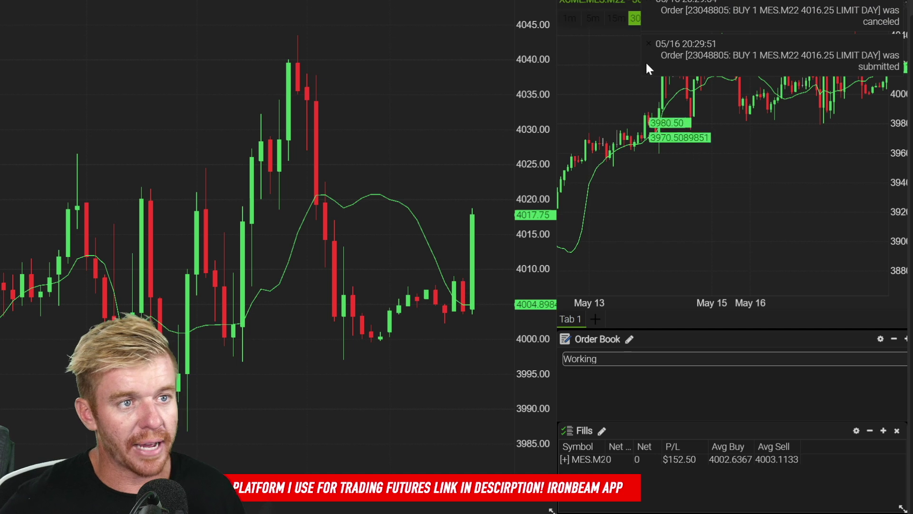
click(653, 3)
click(655, 4)
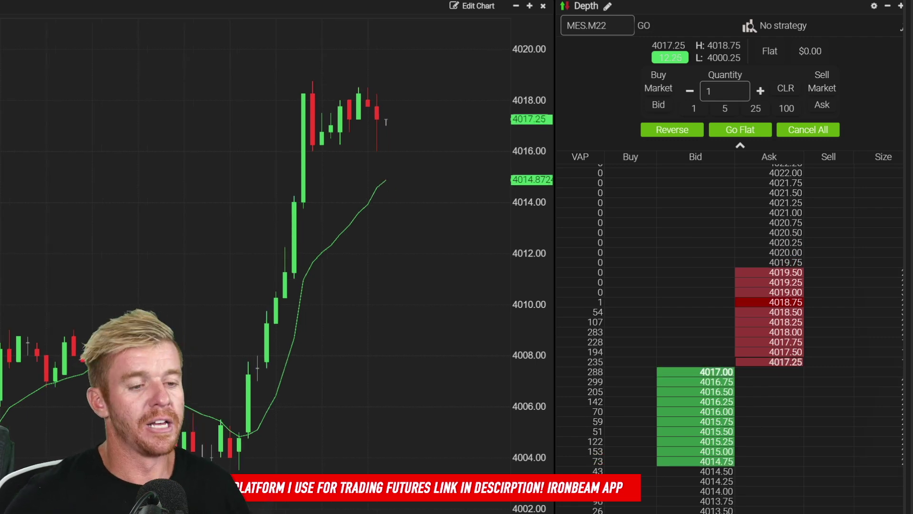
scroll(687, 369, down, 5)
scroll(744, 369, up, 5)
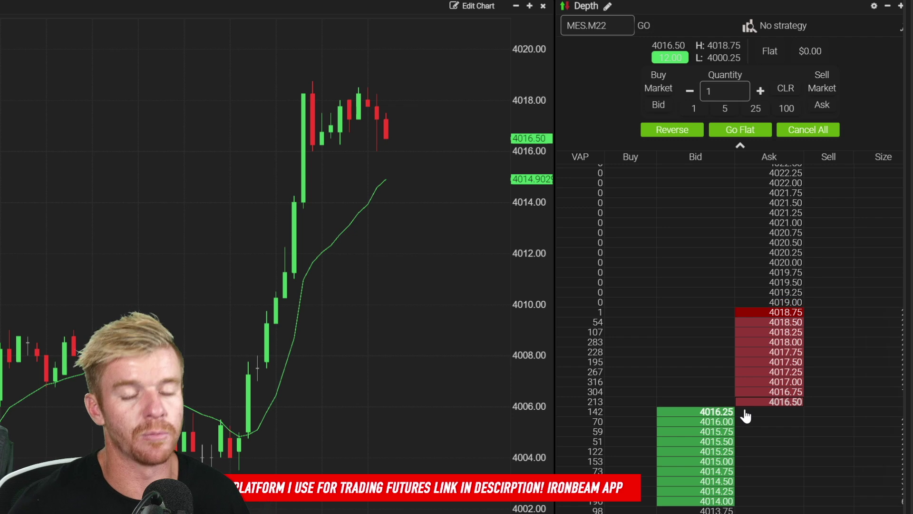
scroll(745, 416, down, 2)
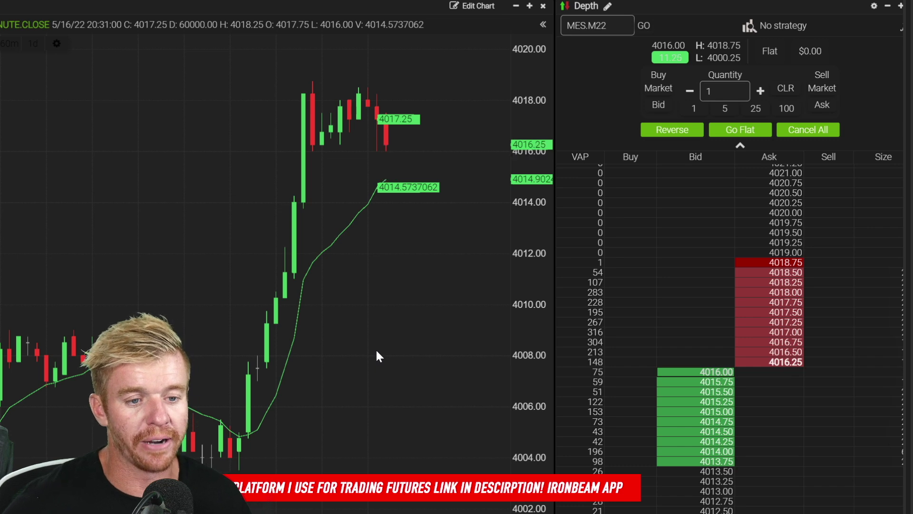
scroll(384, 376, down, 2)
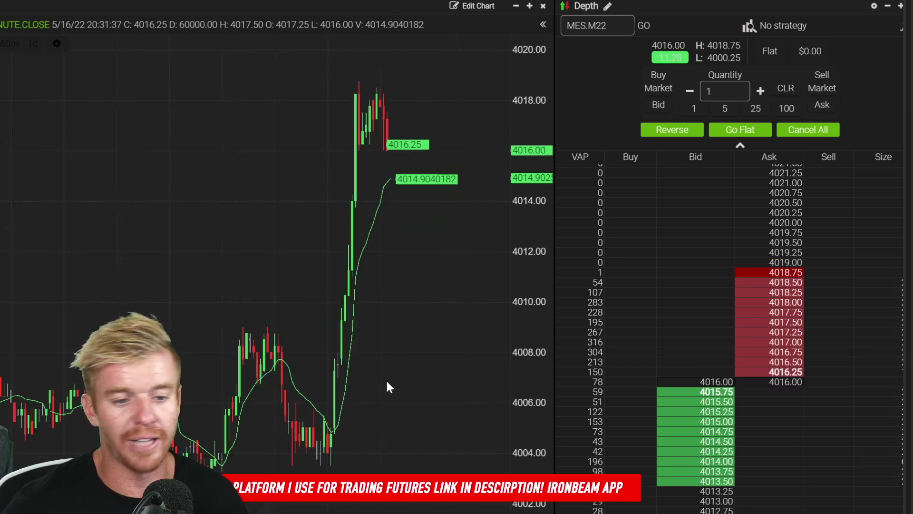